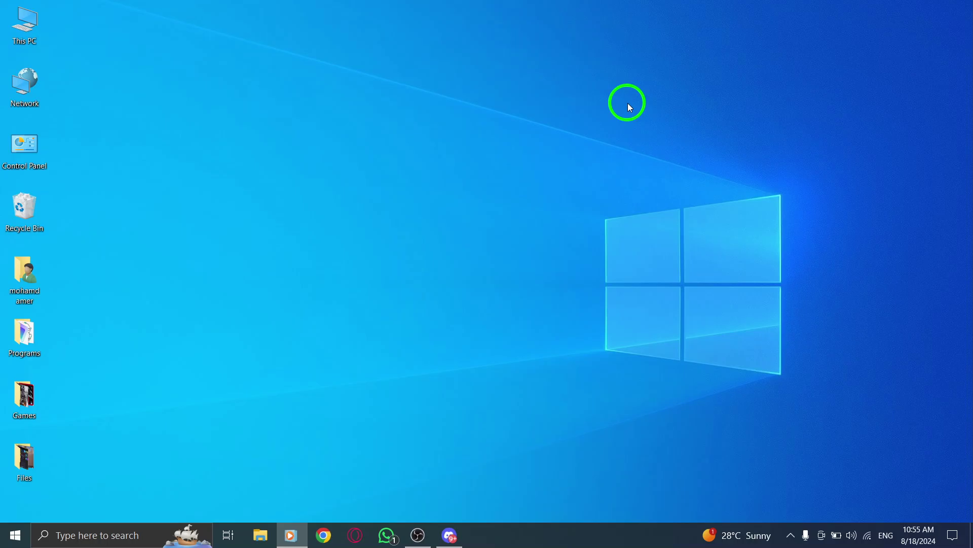
Step: Launch Discord from the taskbar and bring up its user settings on My Account
{"action": "left_click", "coordinate": [447, 533]}
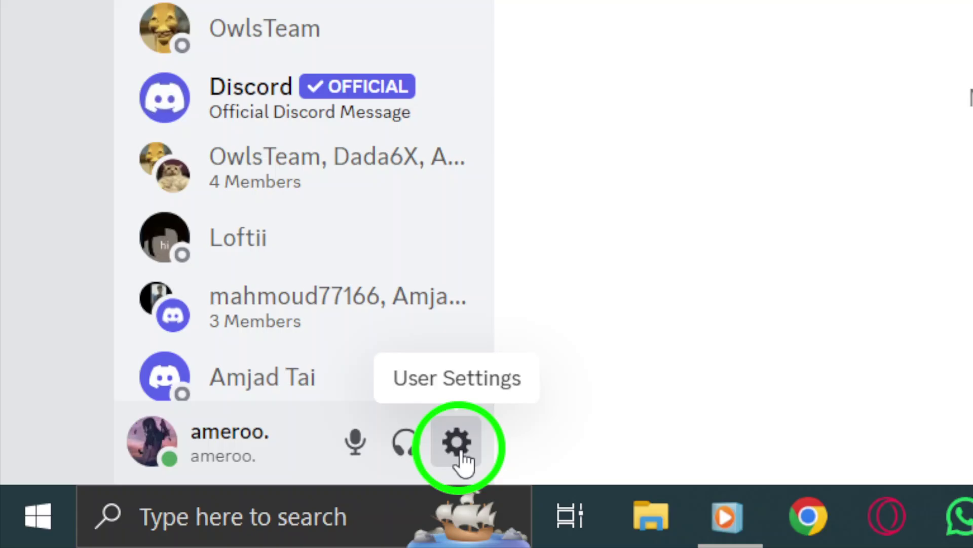
{"action": "left_click", "coordinate": [461, 449]}
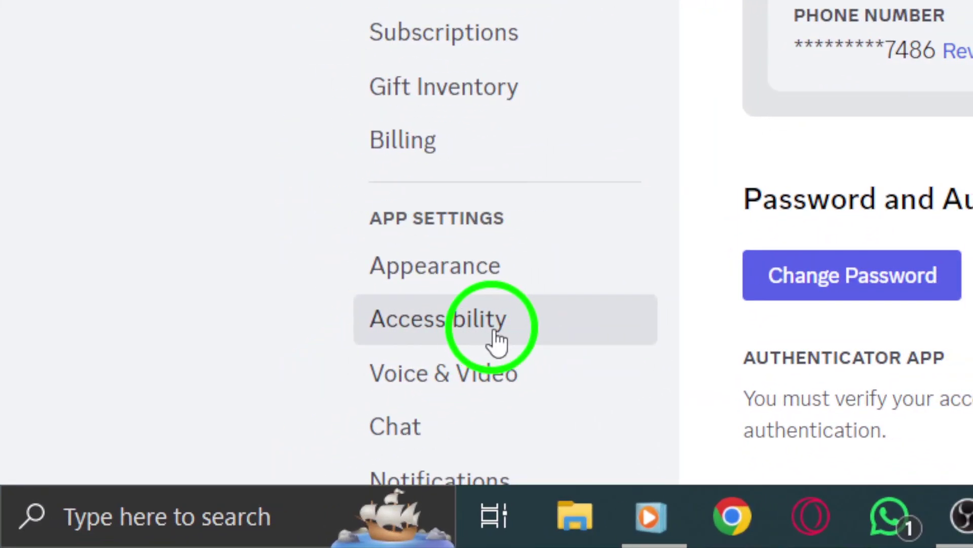
Step: Show the Accessibility settings page with its Reduced Motion options
{"action": "left_click", "coordinate": [499, 340]}
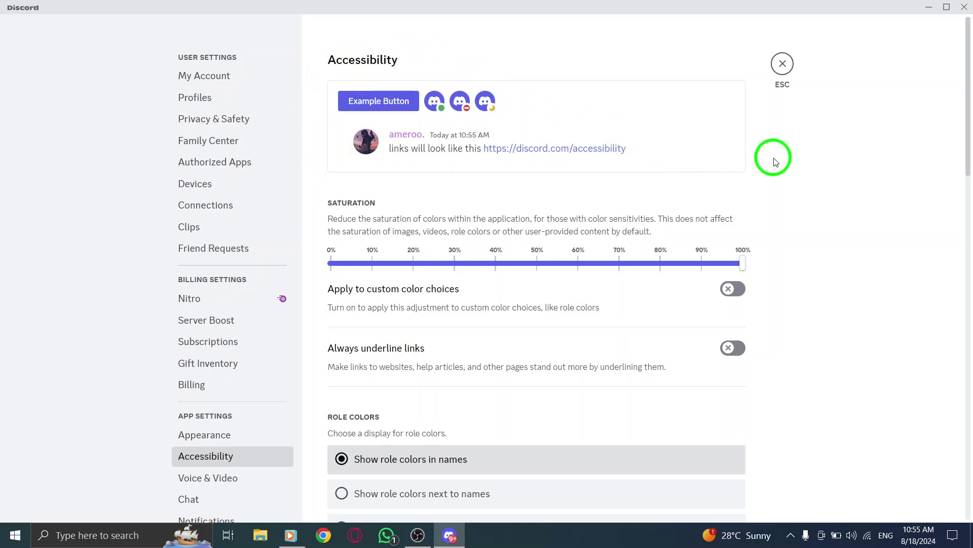
{"action": "scroll", "coordinate": [776, 159], "scroll_direction": "down", "scroll_amount": 2}
{"action": "scroll", "coordinate": [789, 172], "scroll_direction": "down", "scroll_amount": 1}
{"action": "scroll", "coordinate": [791, 174], "scroll_direction": "down", "scroll_amount": 2}
{"action": "scroll", "coordinate": [791, 173], "scroll_direction": "down", "scroll_amount": 1}
{"action": "scroll", "coordinate": [814, 180], "scroll_direction": "down", "scroll_amount": 1}
{"action": "scroll", "coordinate": [814, 180], "scroll_direction": "down", "scroll_amount": 1}
{"action": "scroll", "coordinate": [814, 180], "scroll_direction": "down", "scroll_amount": 1}
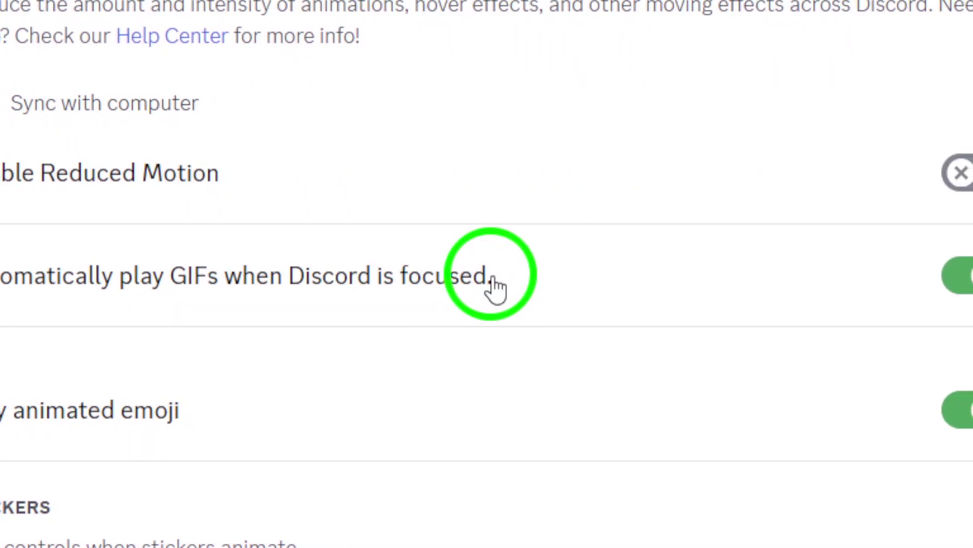
Step: Toggle 'Automatically play GIFs when Discord is focused' off and back on, leaving it enabled
{"action": "left_click", "coordinate": [493, 282]}
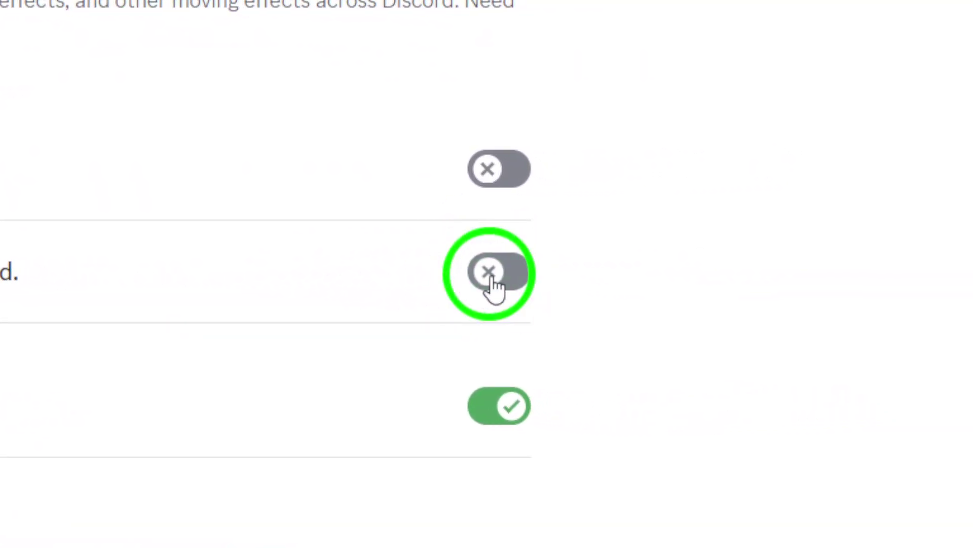
{"action": "left_click", "coordinate": [494, 285]}
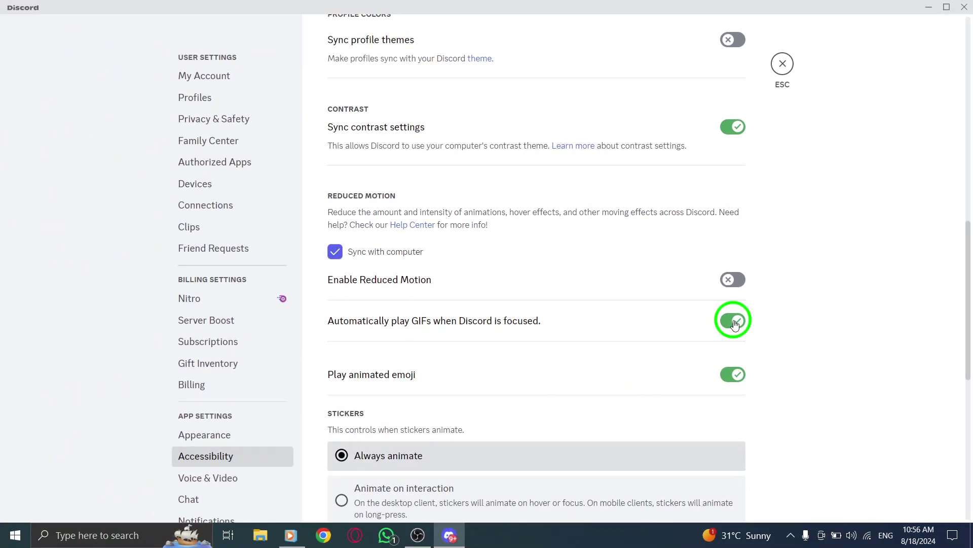
Step: Leave settings for the Friends page, then minimize Discord to the desktop
{"action": "left_click", "coordinate": [783, 67]}
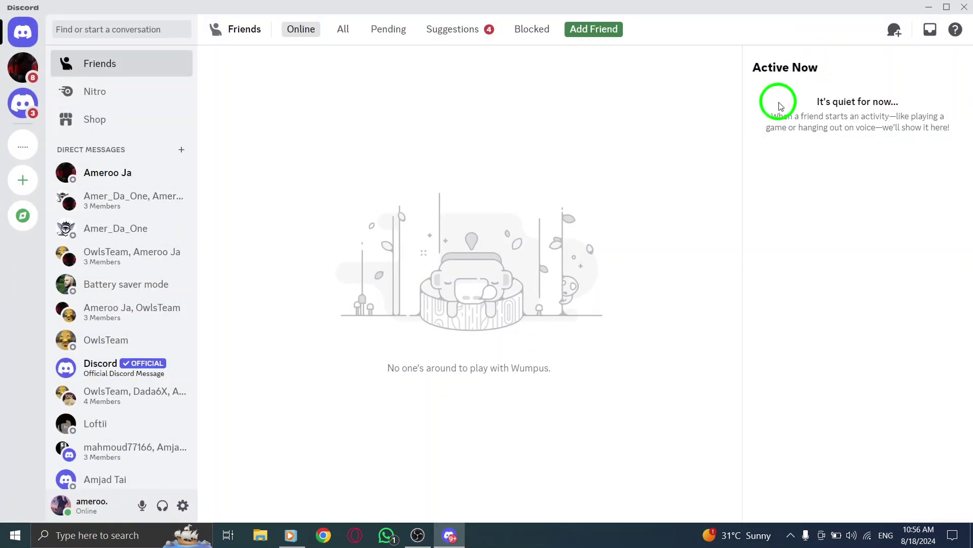
{"action": "left_click", "coordinate": [929, 6]}
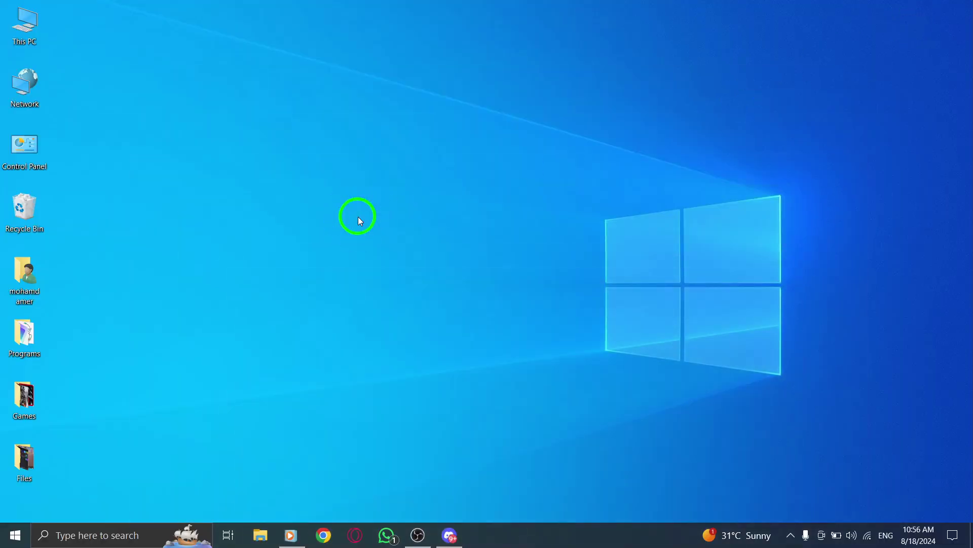